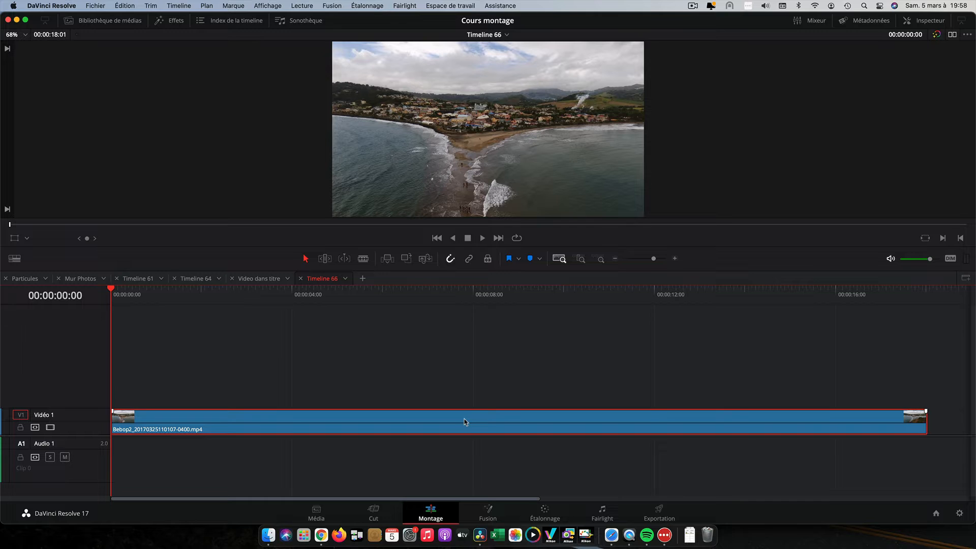
Step: Add a Zoom keyframe to the clip at 00:00:03:21 and display its keyframe curve under the clip
click(923, 22)
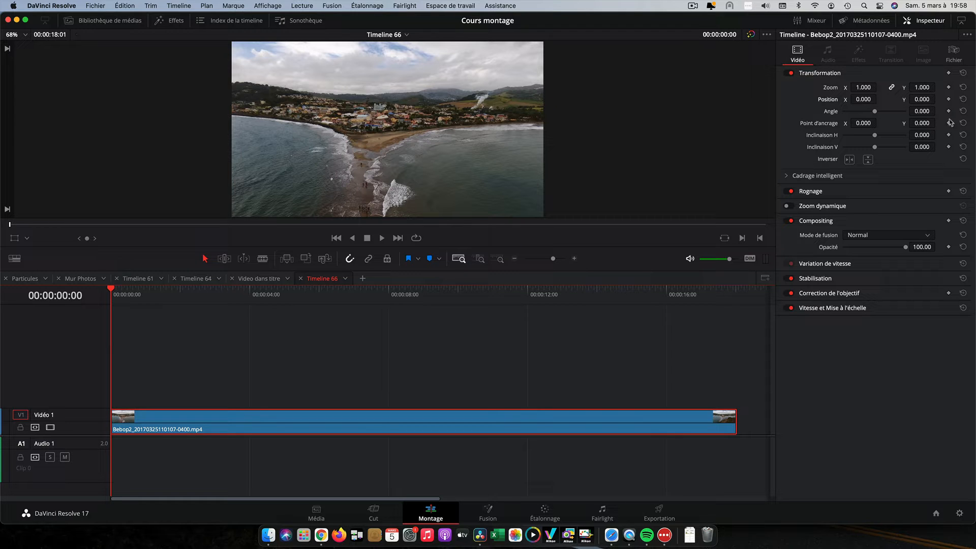
click(948, 88)
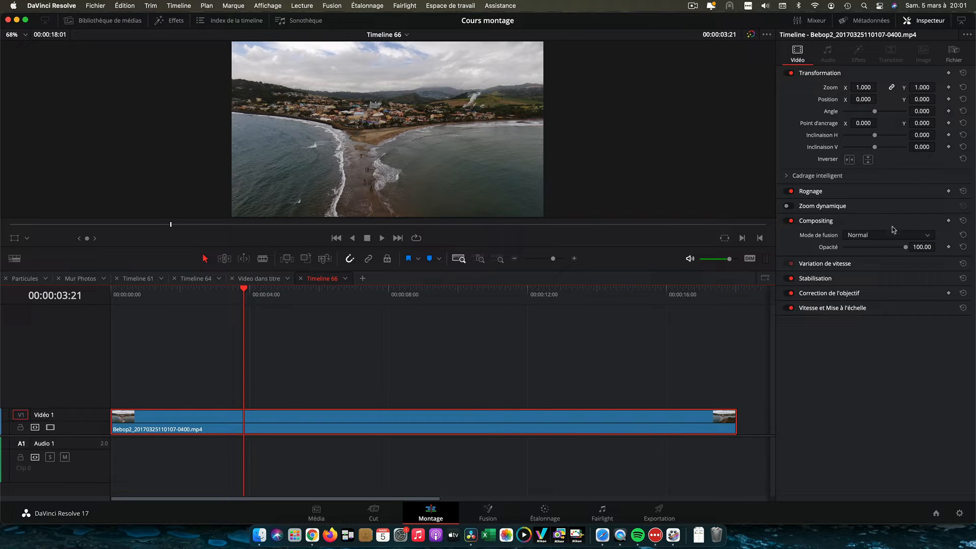
click(949, 87)
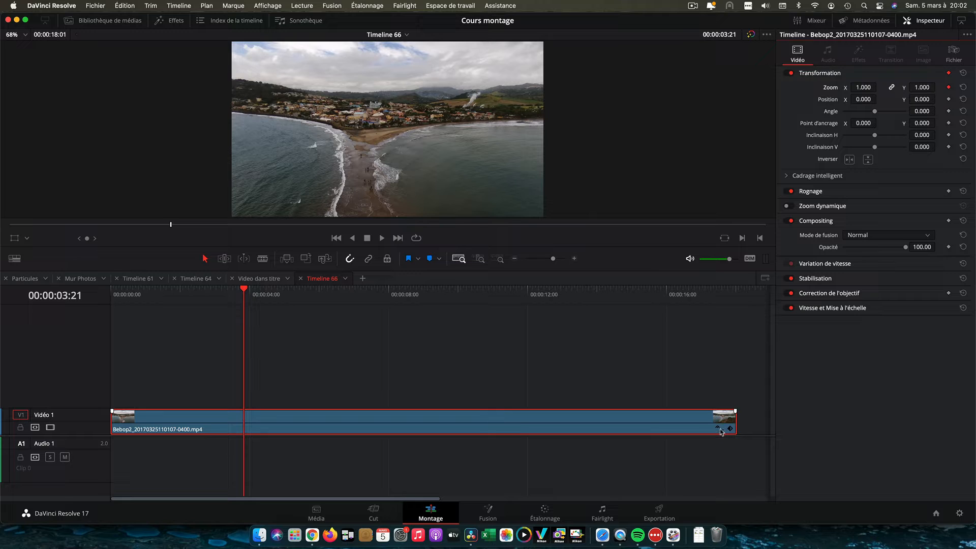
click(719, 429)
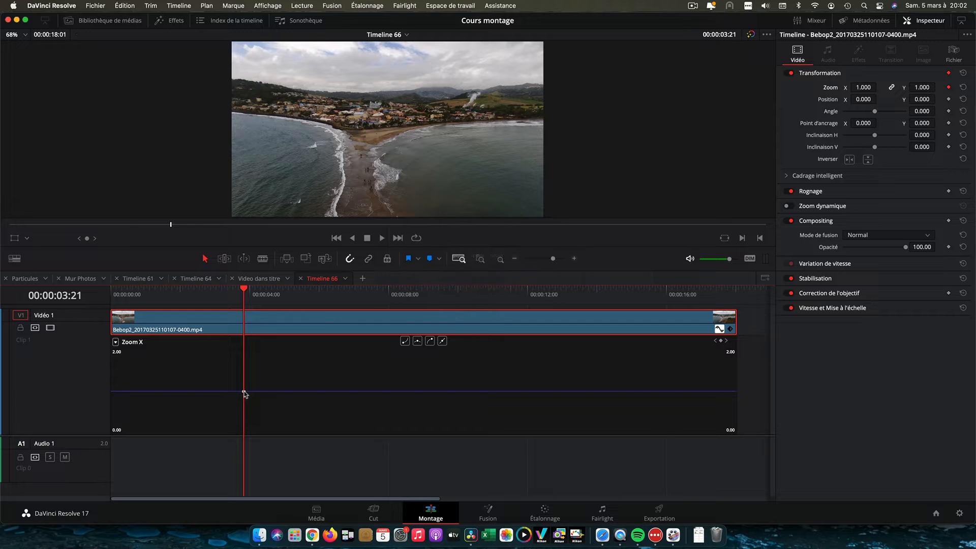
Step: Add a second Zoom keyframe at 00:00:09:11 and set its linked X and Y zoom to 1.240
drag(245, 290, 438, 291)
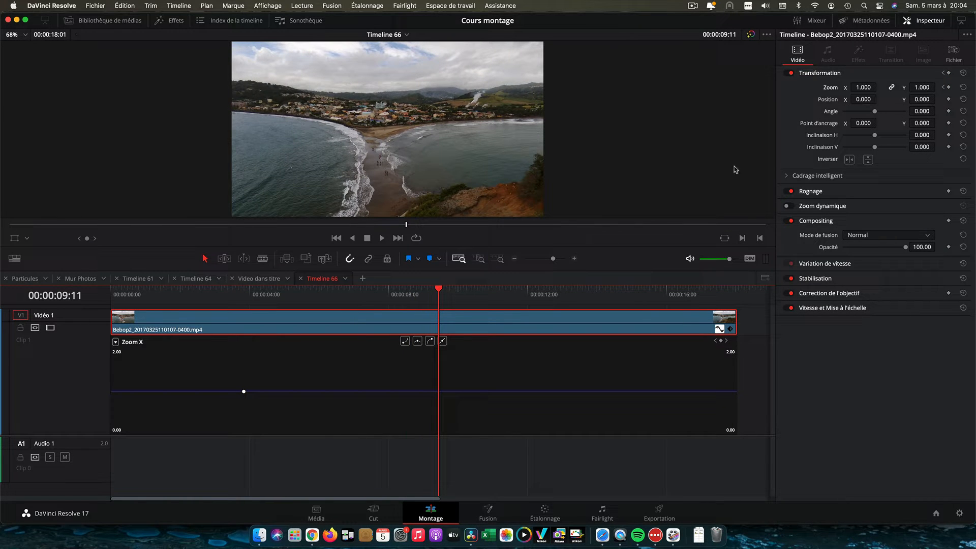
click(948, 88)
click(943, 88)
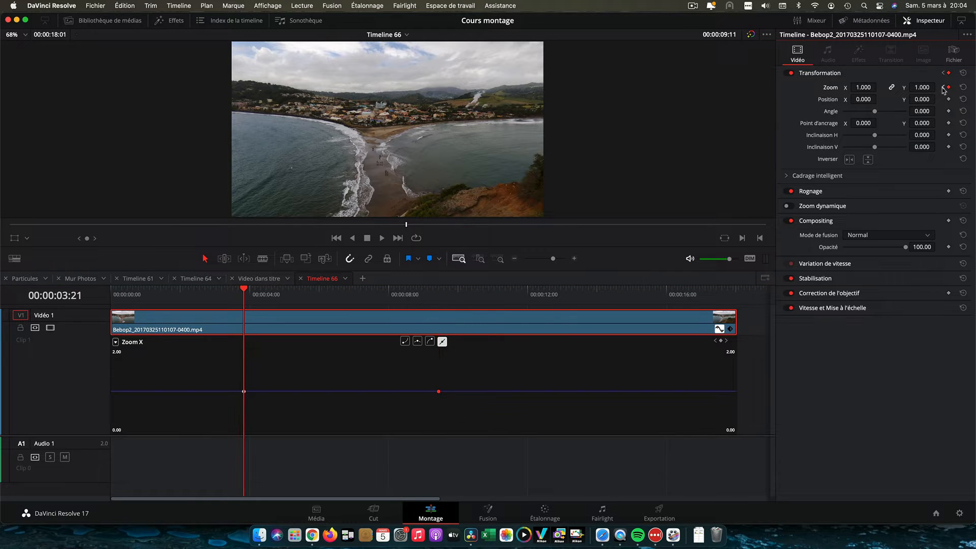
click(954, 87)
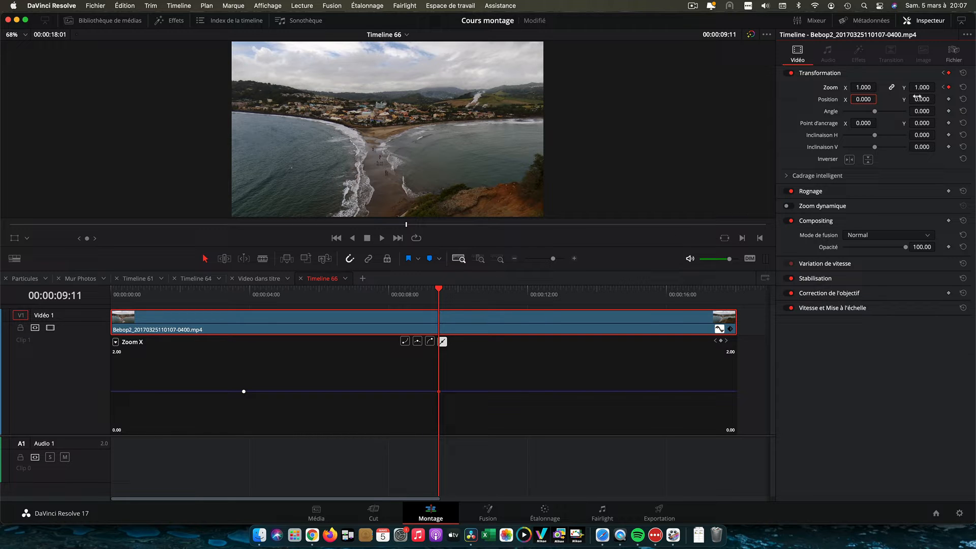
mouse_move(920, 89)
mouse_down()
mouse_move(941, 87)
mouse_move(921, 89)
mouse_up()
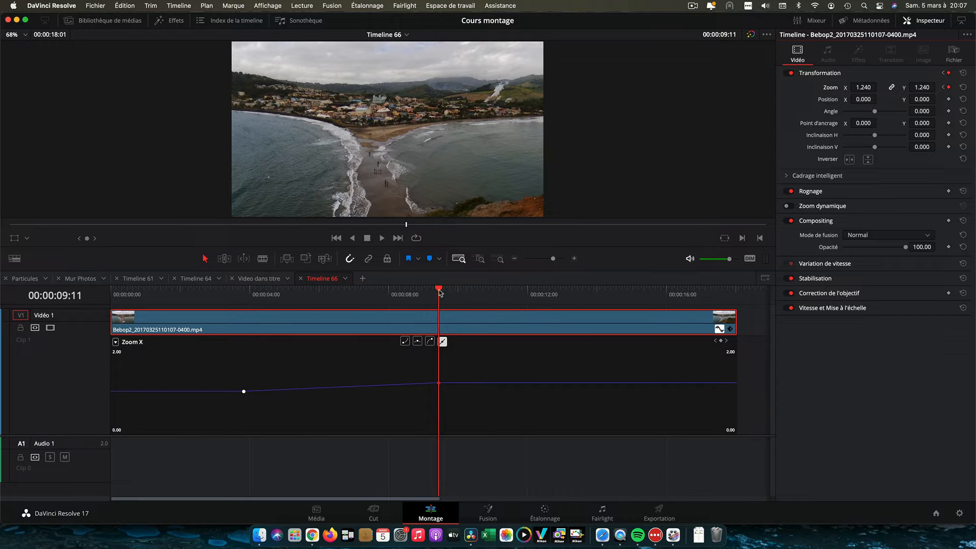
Step: Create an intermediate Zoom keyframe at 00:00:06:18 with a value of 0.703
drag(440, 292, 344, 302)
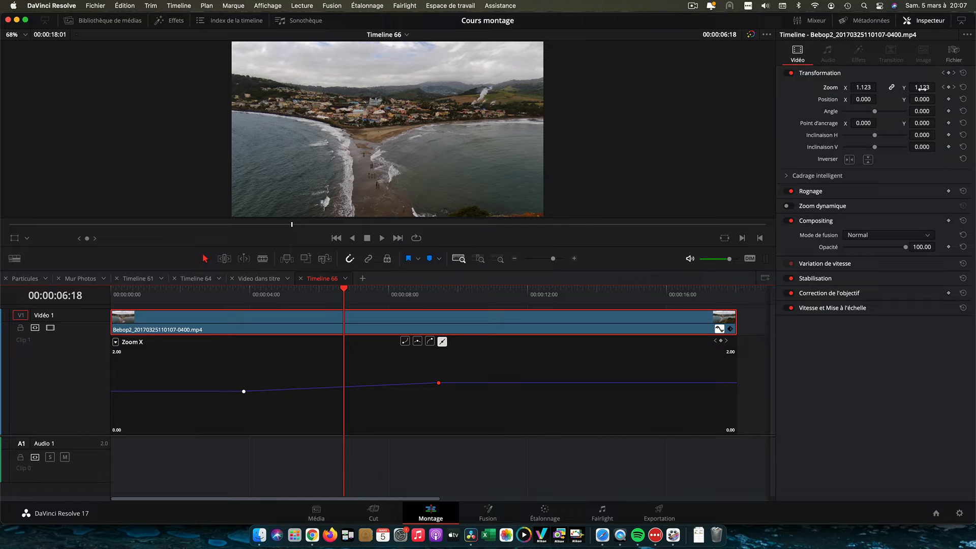
drag(922, 87, 900, 87)
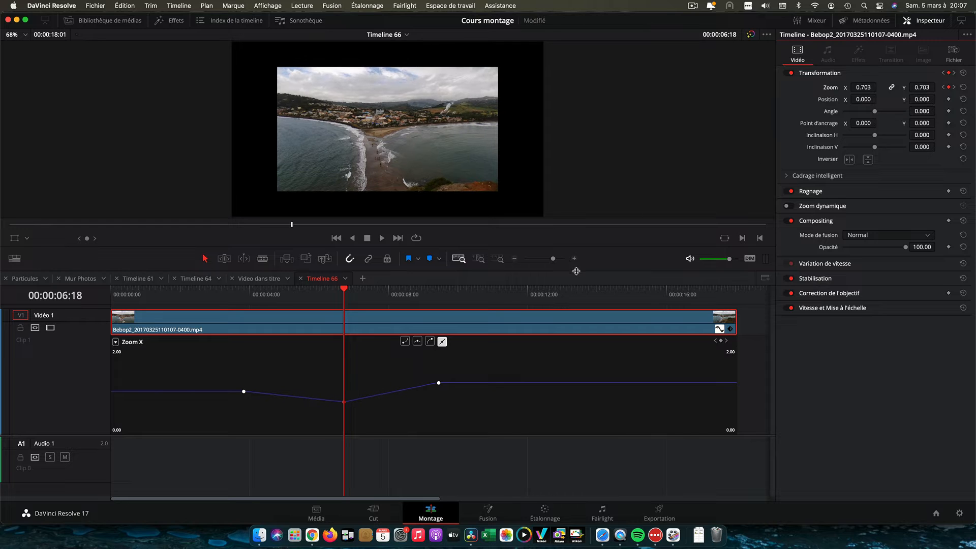
mouse_move(342, 403)
Step: Go back one second, return to the Zoom keyframe at 00:00:06:18 and delete it
key(shift+Left)
mouse_move(343, 402)
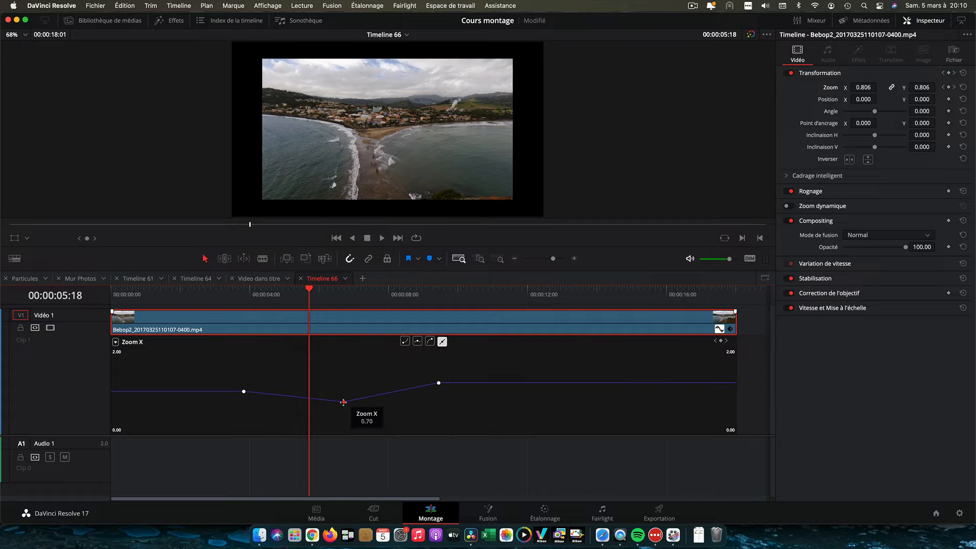
click(954, 88)
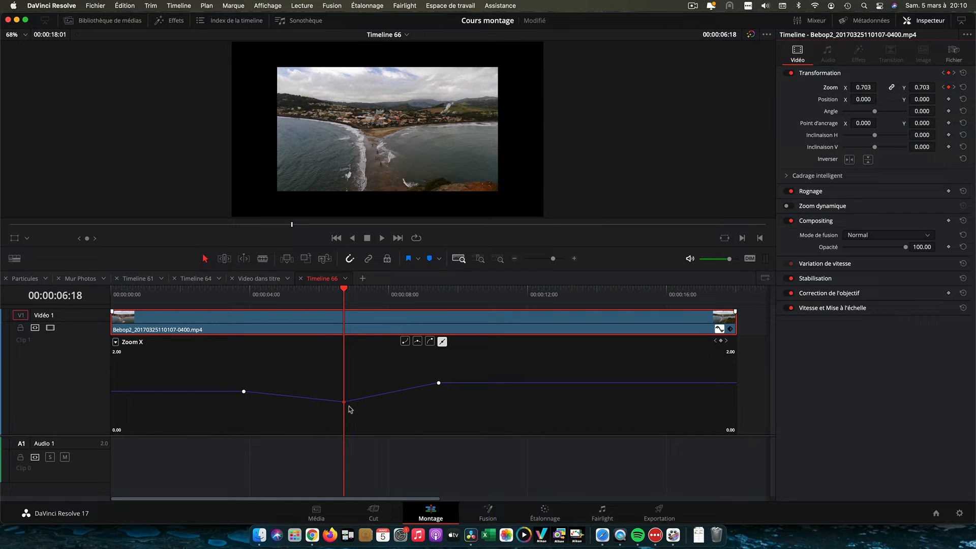
mouse_move(432, 378)
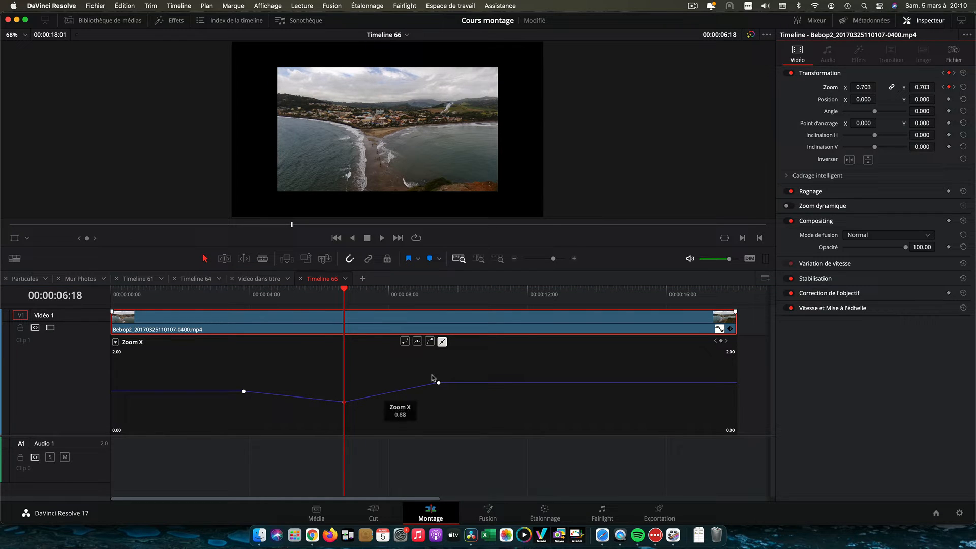
click(949, 87)
mouse_move(347, 387)
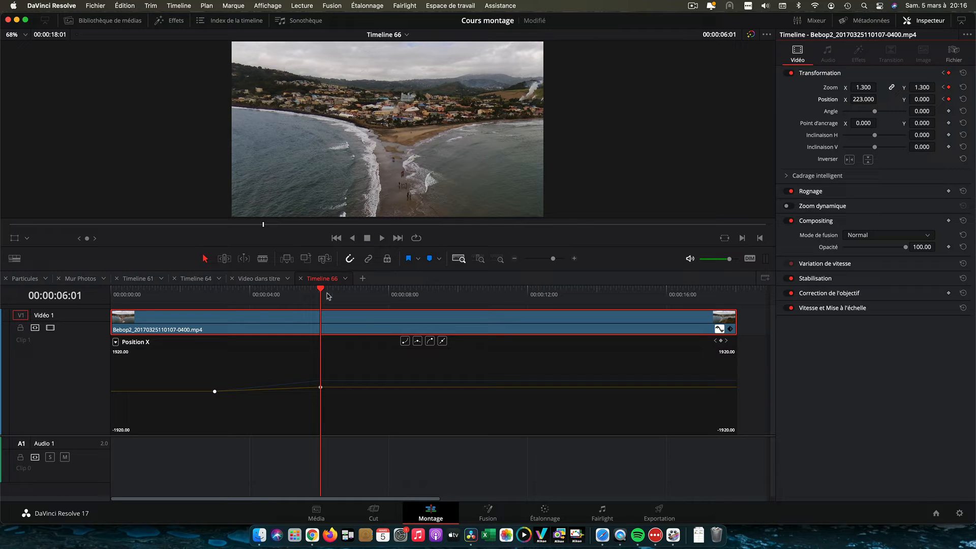
Step: Switch the displayed curve to Zoom X and add a keyframe about midway between its two existing keyframes
click(115, 342)
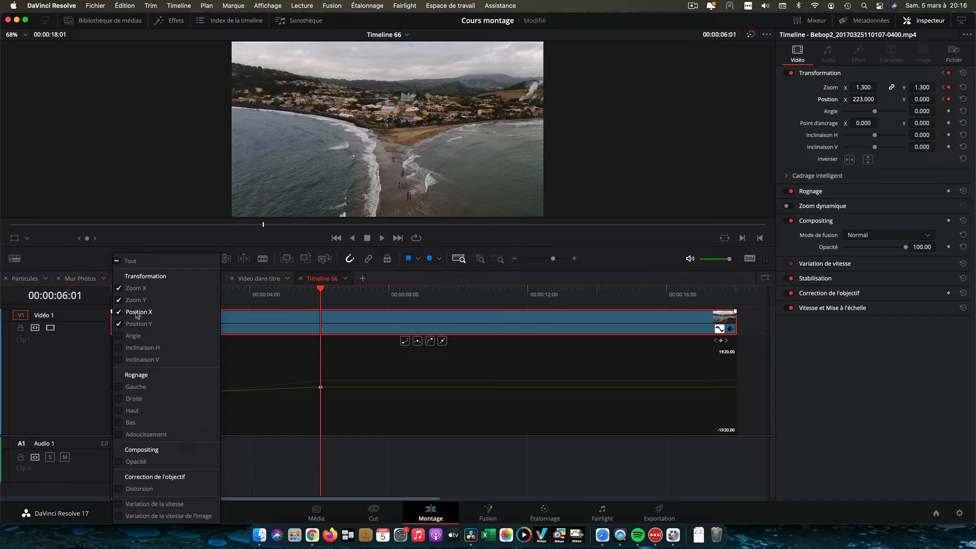
click(136, 288)
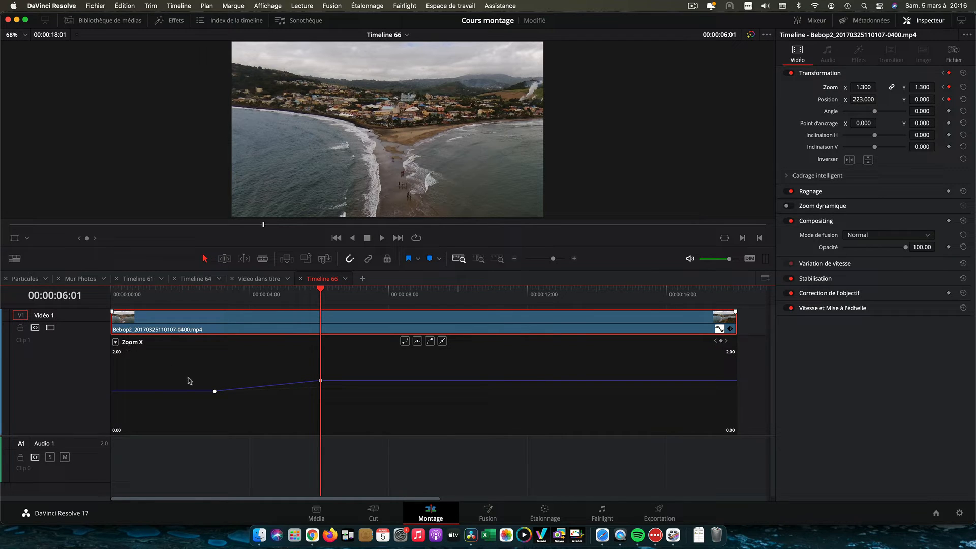
mouse_move(213, 391)
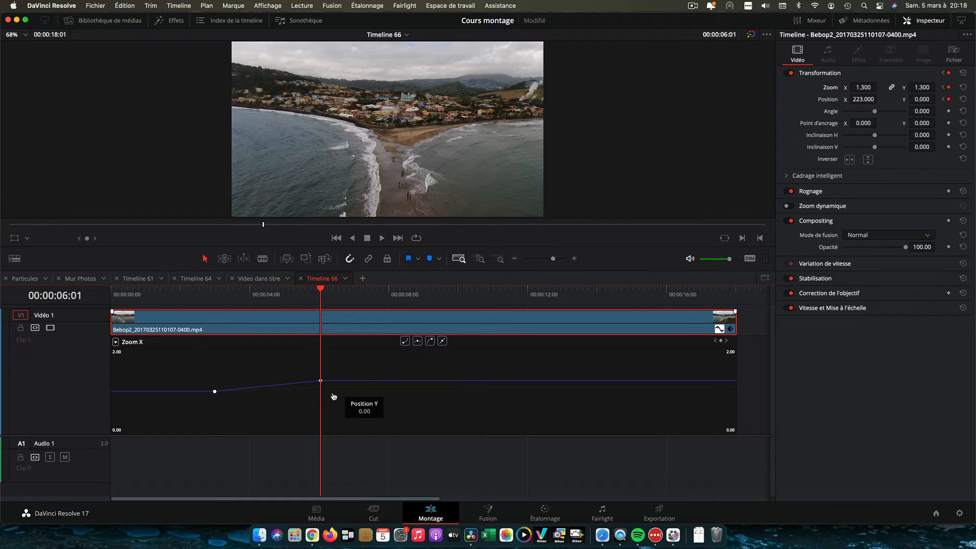
alt+click(265, 386)
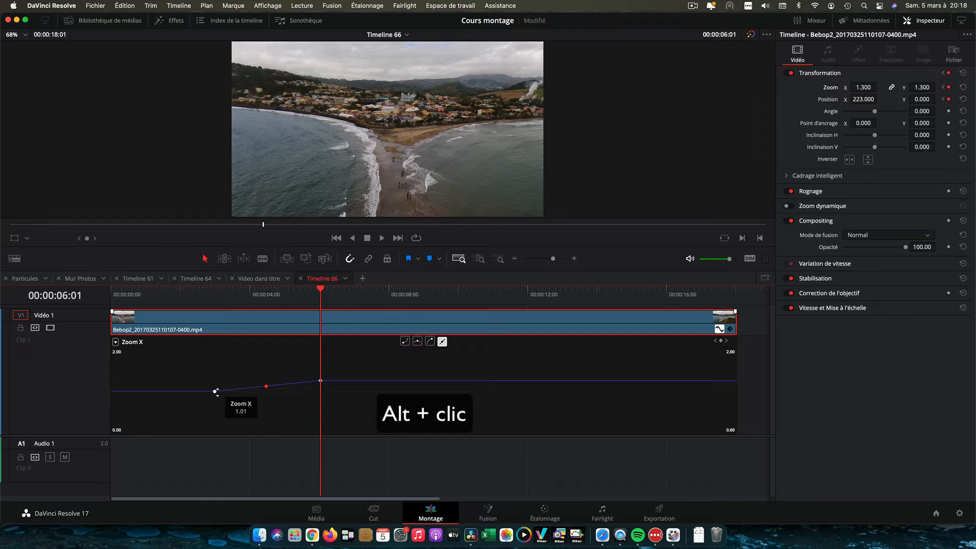
Step: Delete the first Zoom X keyframe and raise the last keyframe's zoom value to 1.92
click(216, 392)
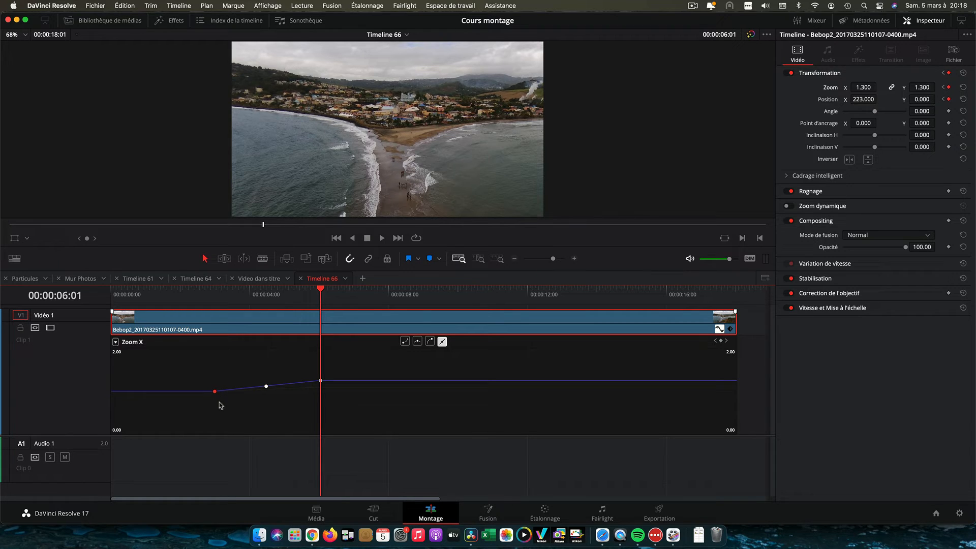
key(Delete)
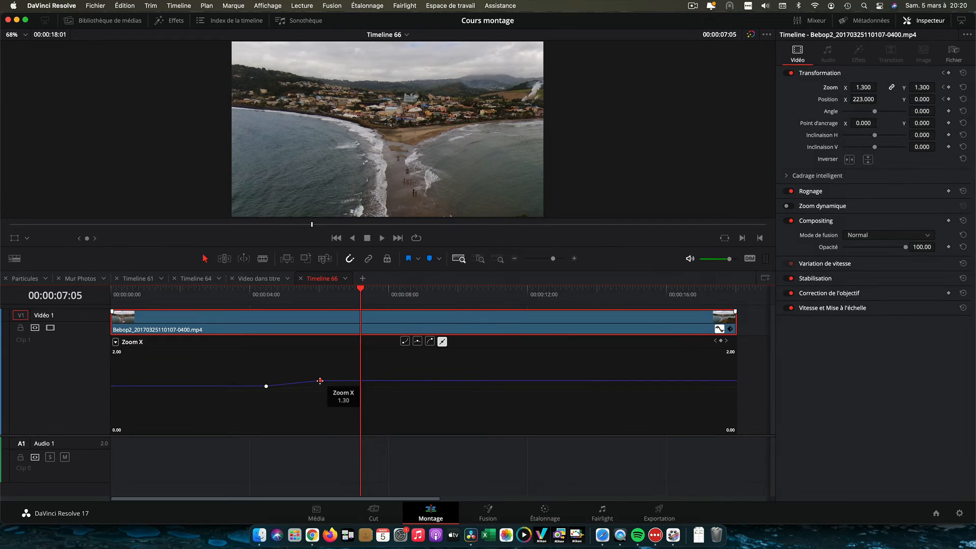
drag(319, 380, 319, 355)
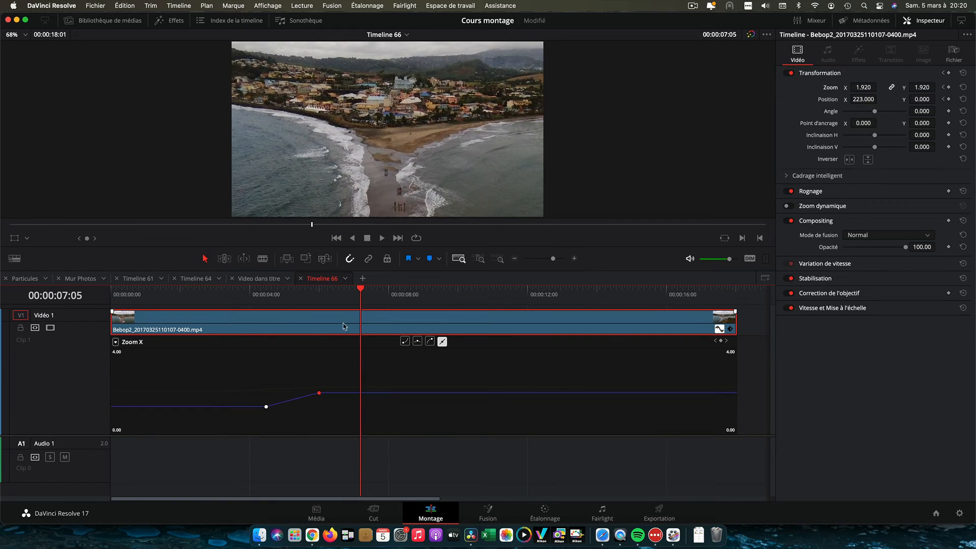
Step: Play back the zoom animation from 00:00:03:22, and replay it from 00:00:05:00
drag(355, 297, 246, 298)
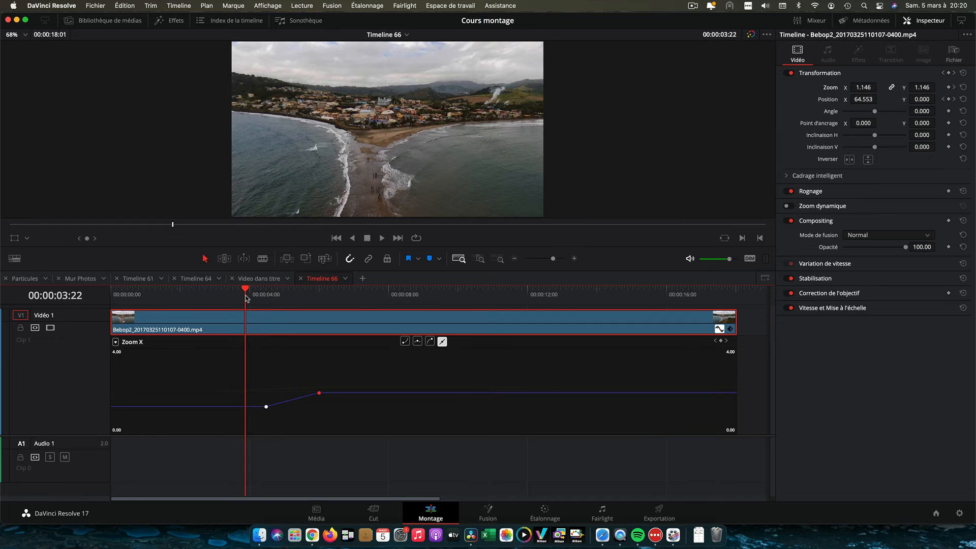
key(space)
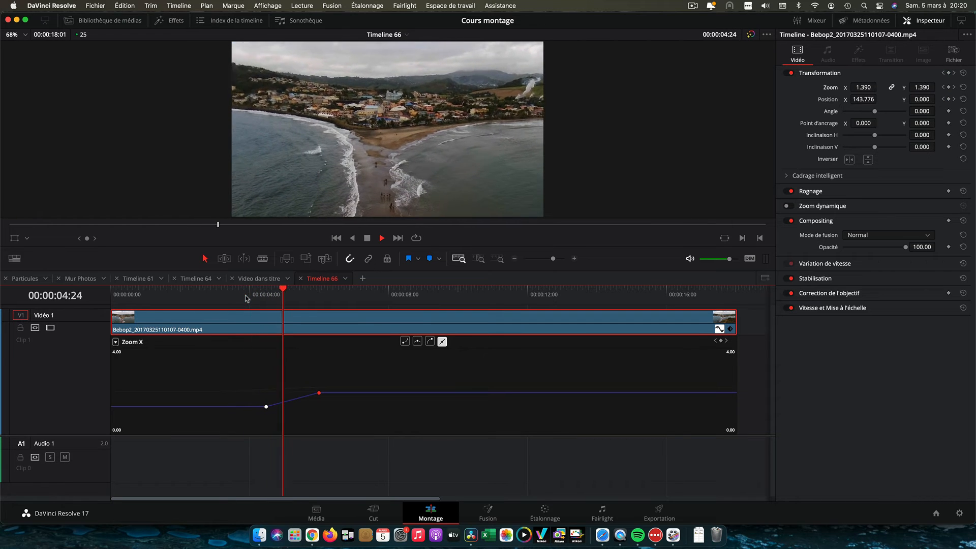
key(space)
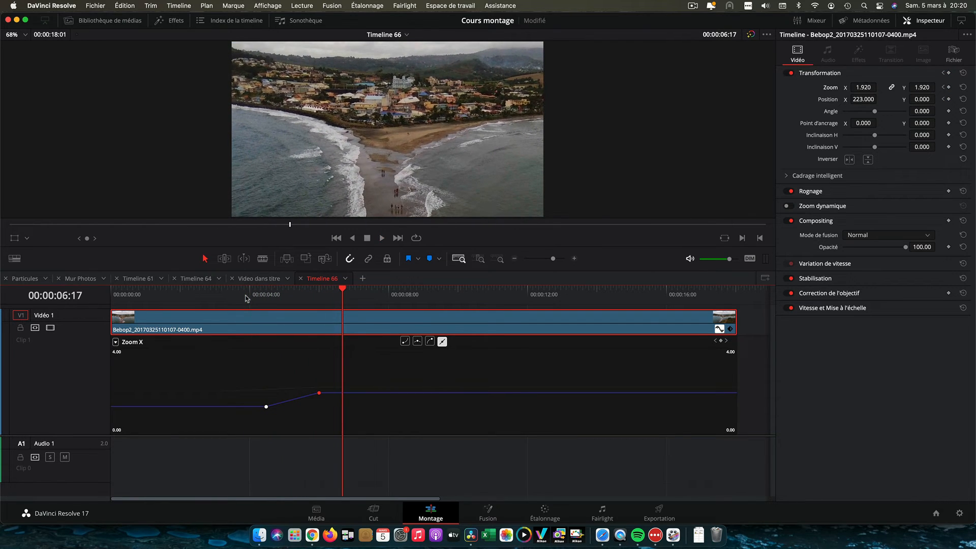
drag(318, 297, 284, 297)
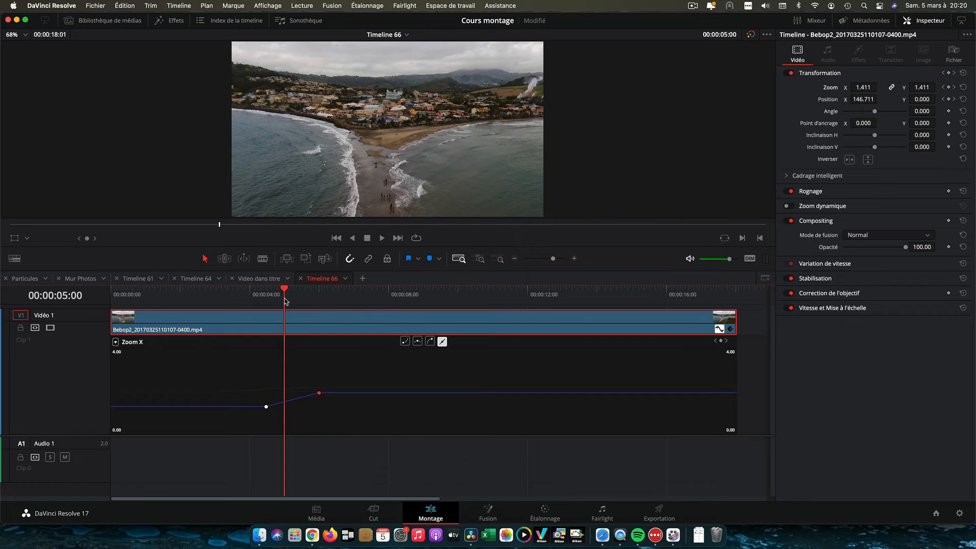
key(space)
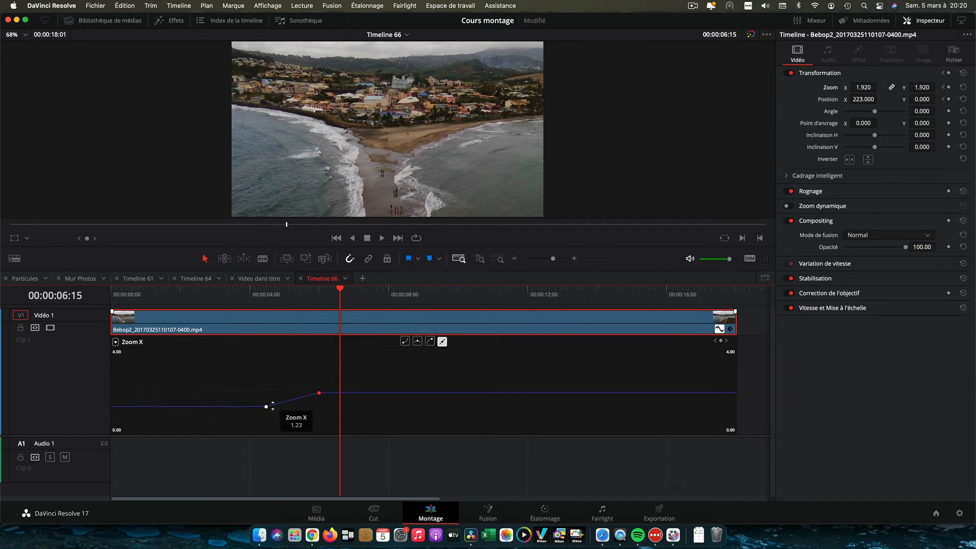
Step: Apply combined ease-in and ease-out smoothing to both Zoom X keyframes and play back the result
drag(256, 377, 328, 423)
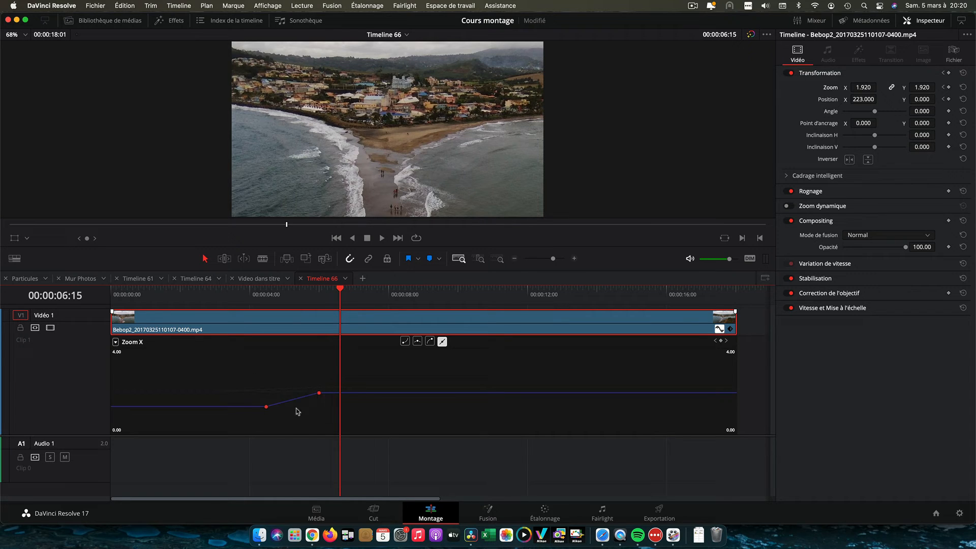
click(417, 343)
drag(341, 291, 250, 301)
key(space)
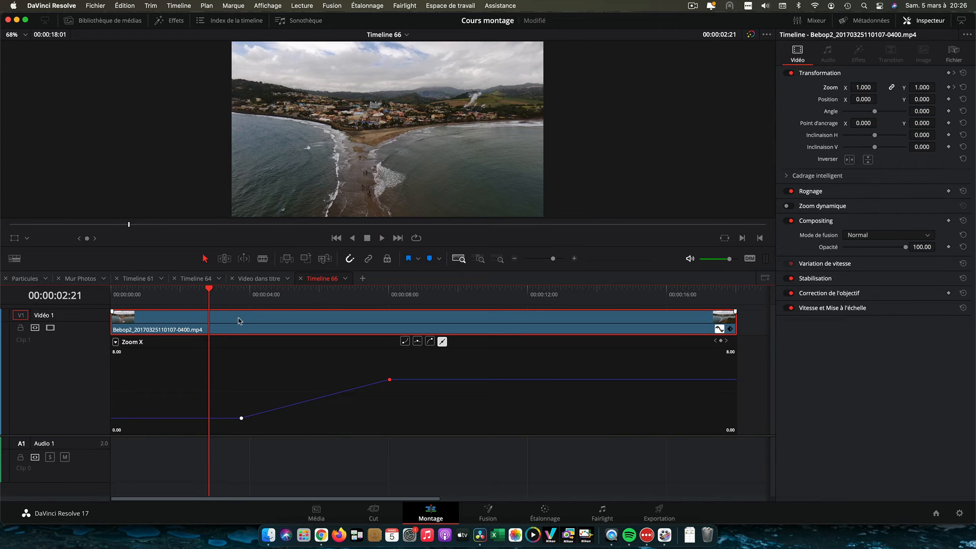
Step: Smooth the curve arriving at the second Zoom X keyframe, lengthen its handle back to about 00:00:06:00 and preview the zoom
mouse_move(209, 292)
mouse_down()
mouse_move(390, 297)
mouse_move(222, 298)
mouse_up()
mouse_move(390, 380)
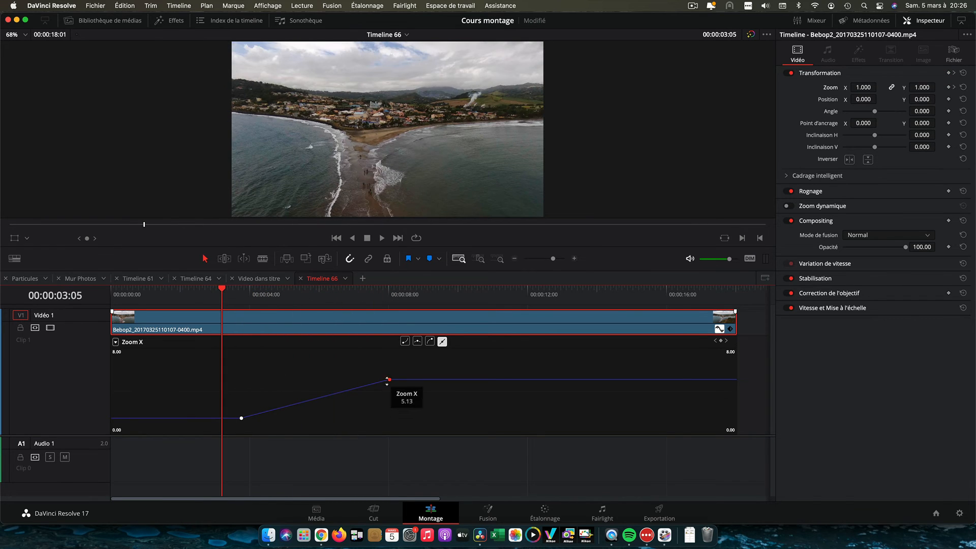
click(430, 342)
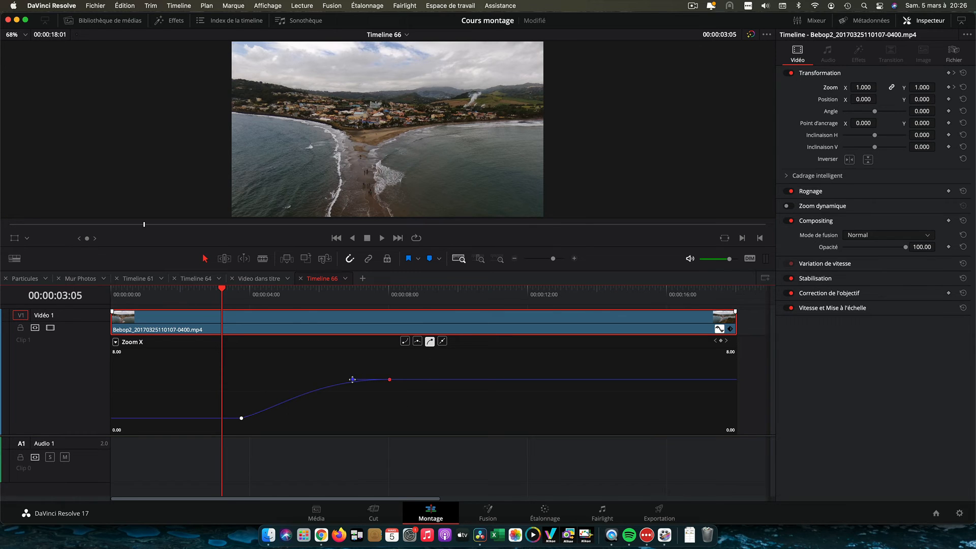
drag(344, 380, 325, 381)
key(space)
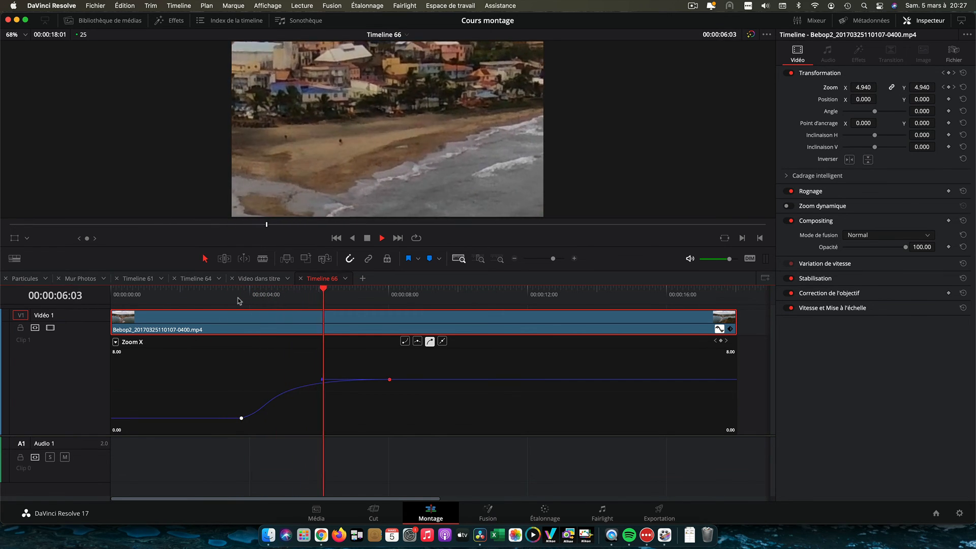
key(space)
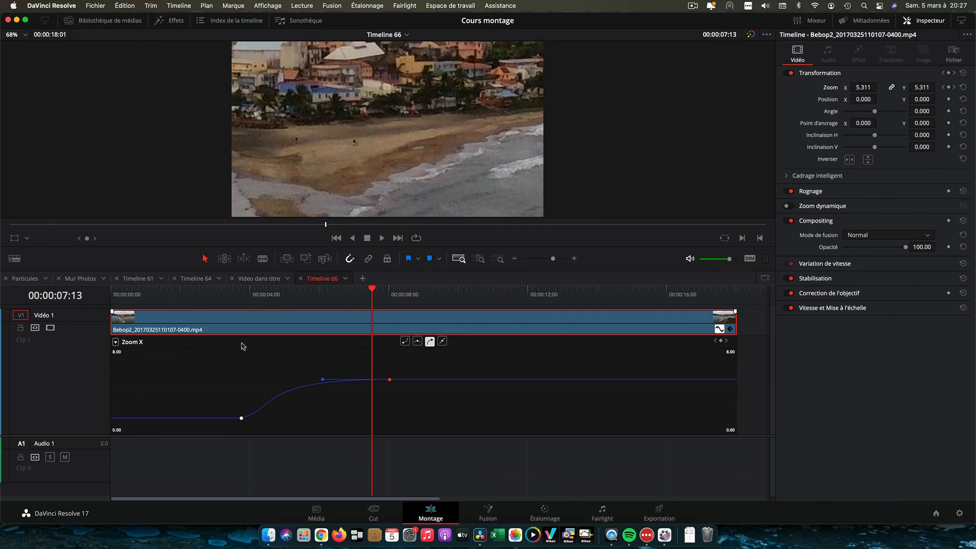
Step: Undo the handle change and the smoothing on the second Zoom X keyframe, and save the project
click(388, 380)
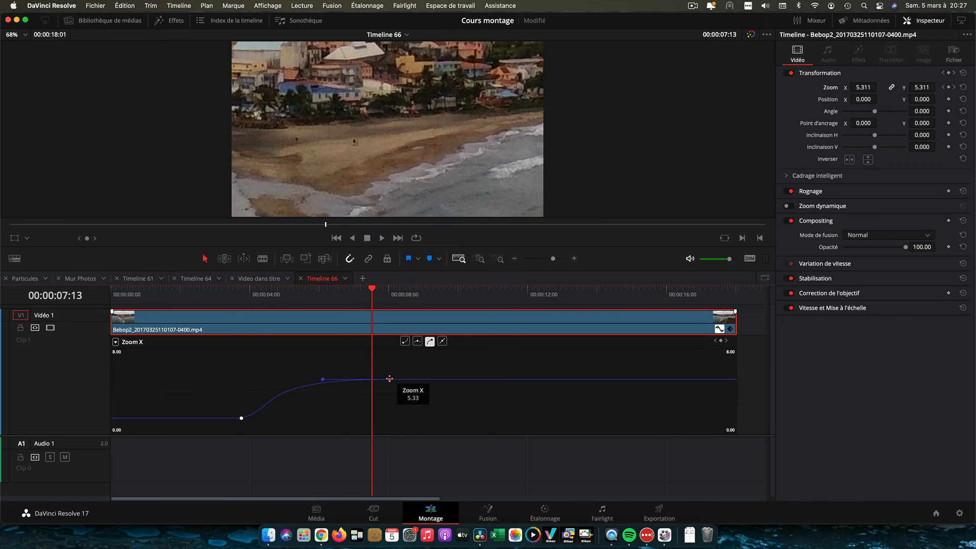
key(super+z)
key(super+z)
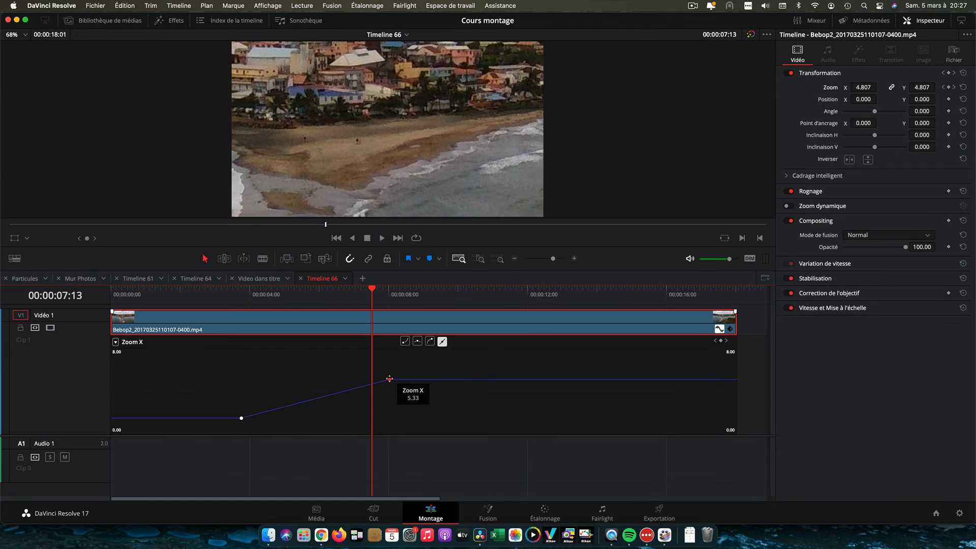
key(super+s)
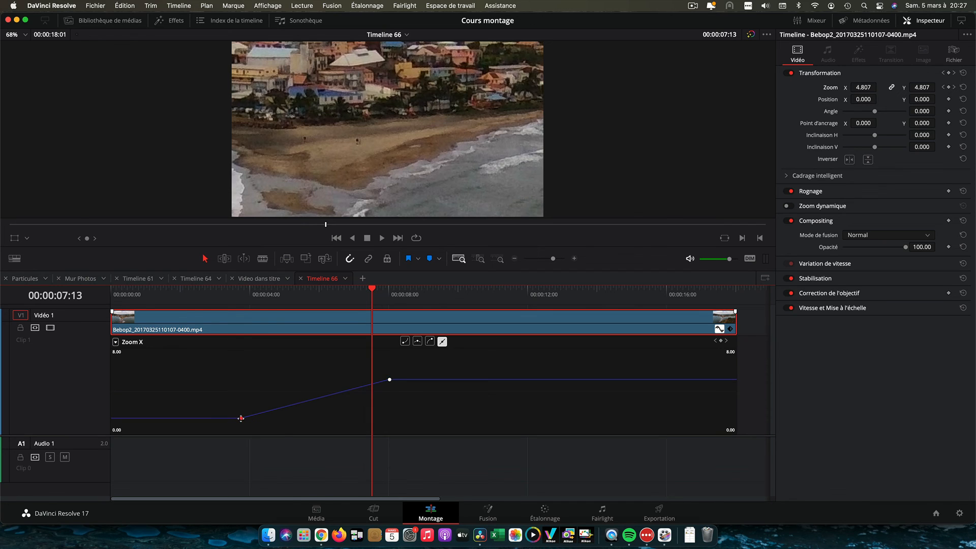
Step: Smooth the curve leaving the first Zoom X keyframe, lengthen its handle forward to about 00:00:06:00 and preview the zoom
click(405, 341)
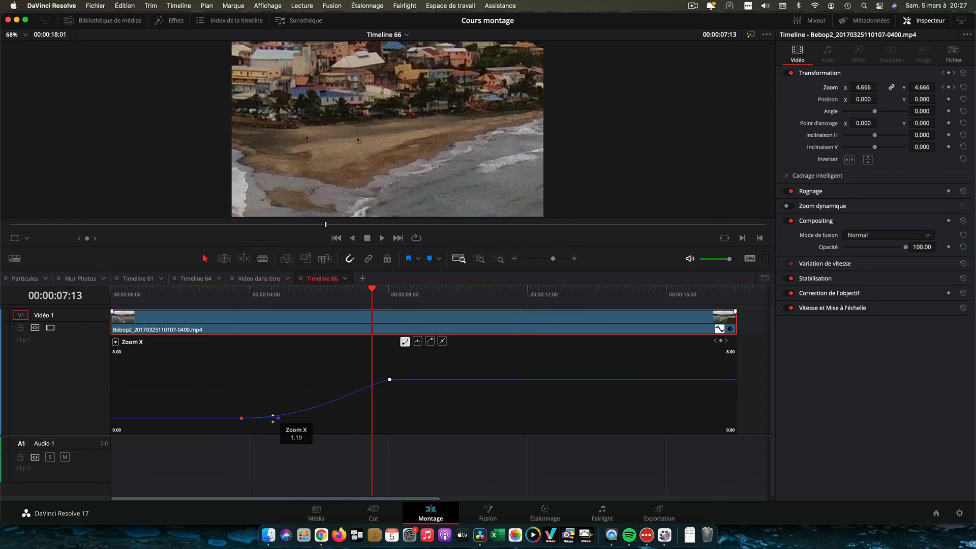
drag(280, 418, 326, 418)
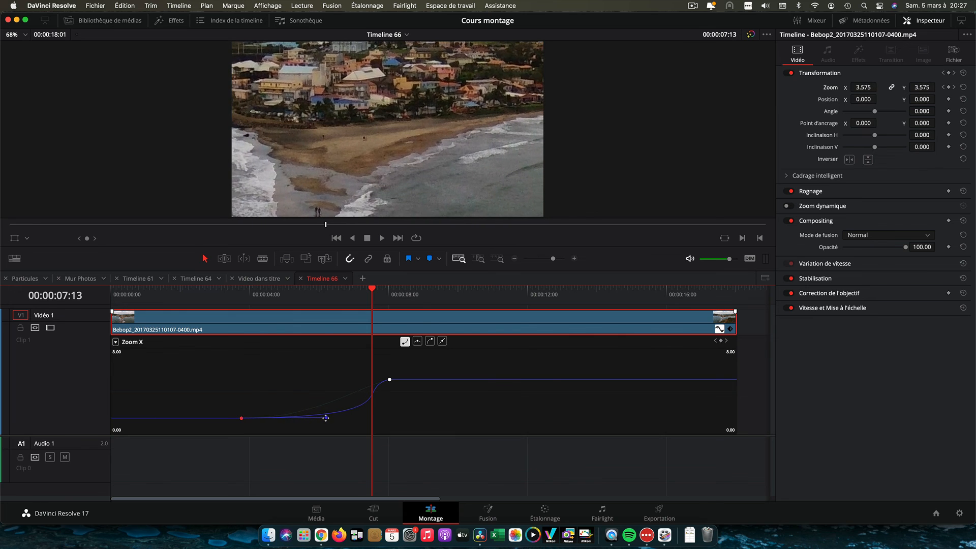
drag(372, 291, 233, 311)
key(space)
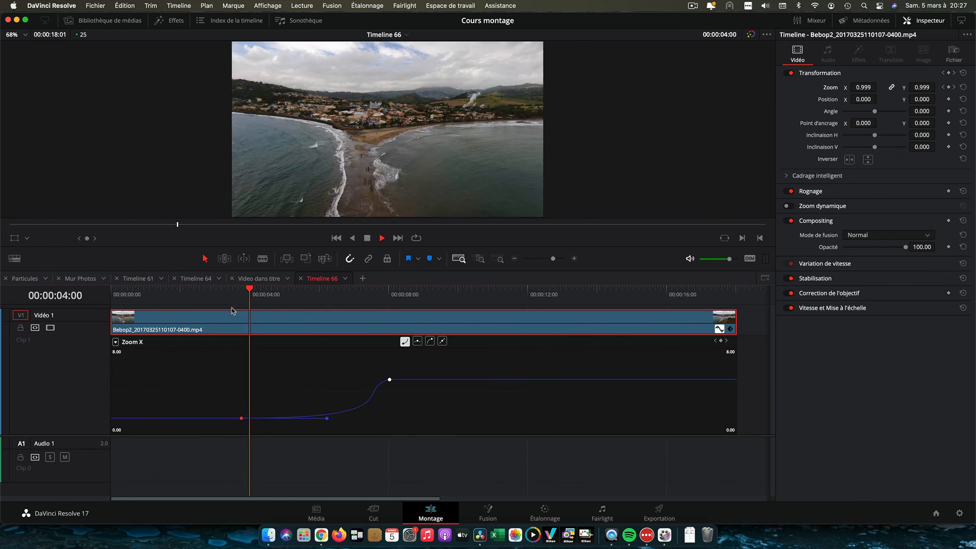